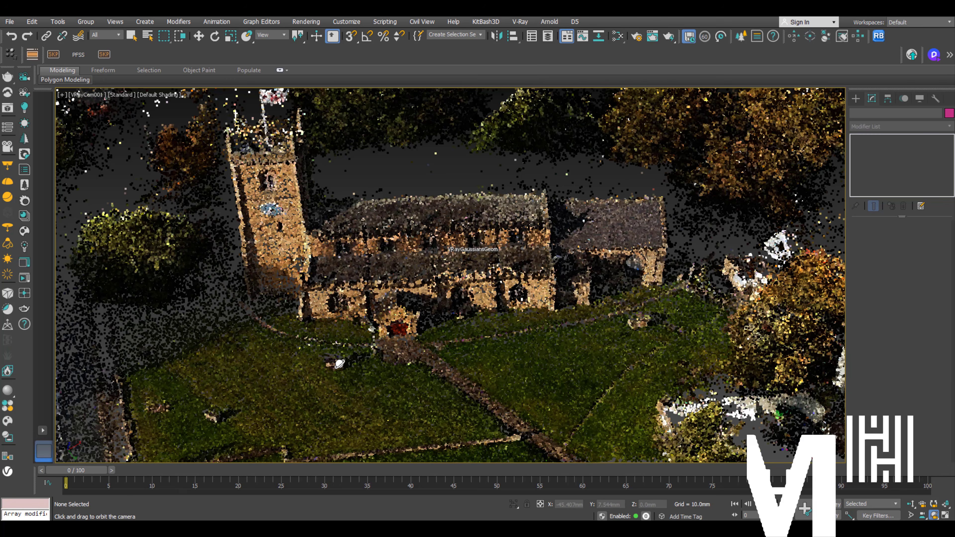
left_click_drag(339, 363, 353, 370)
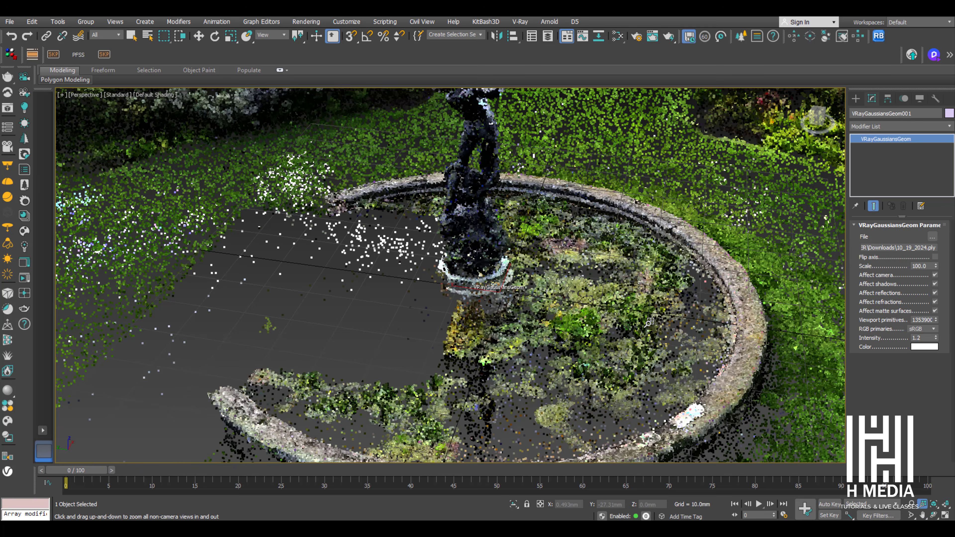
left_click_drag(702, 331, 701, 354)
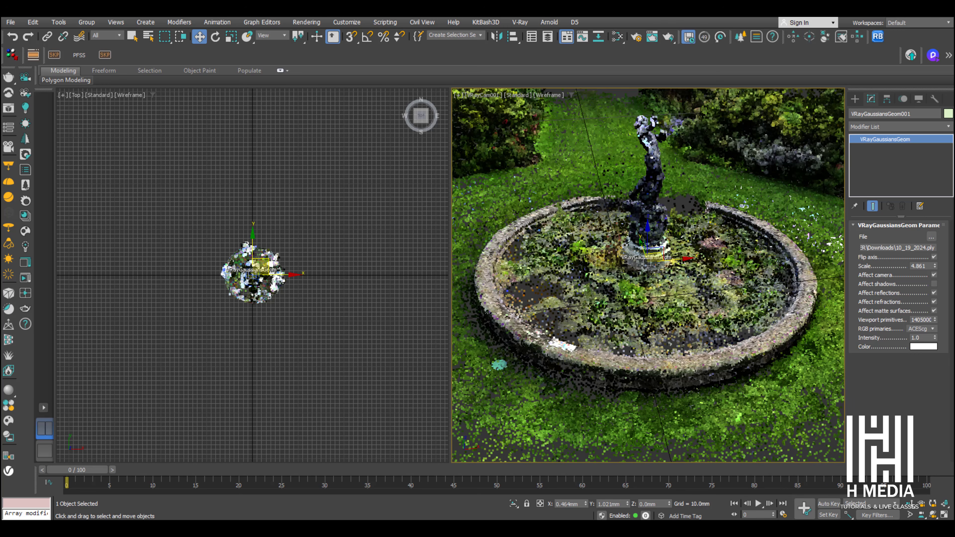
left_click(78, 415)
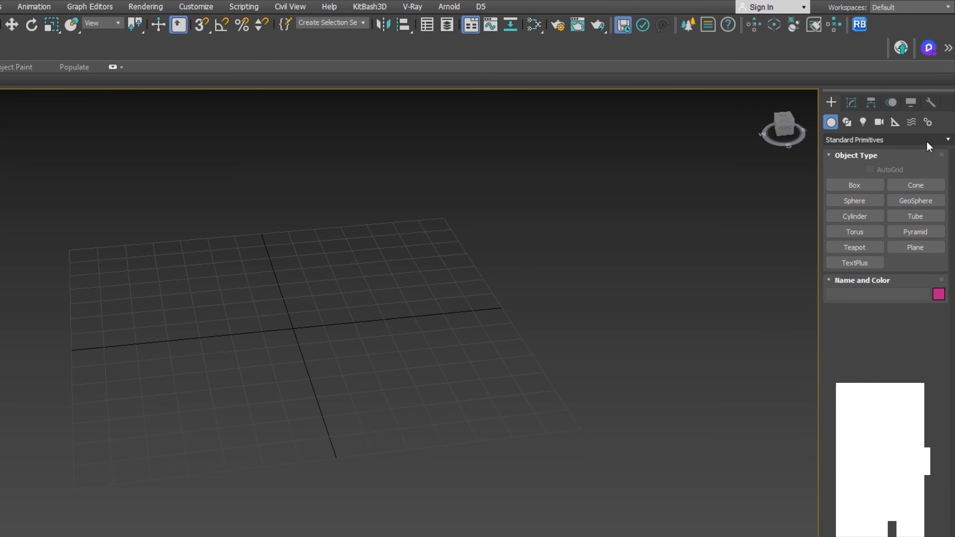
Create a V-Ray Gaussians geometry object near the grid's origin
left_click(926, 142)
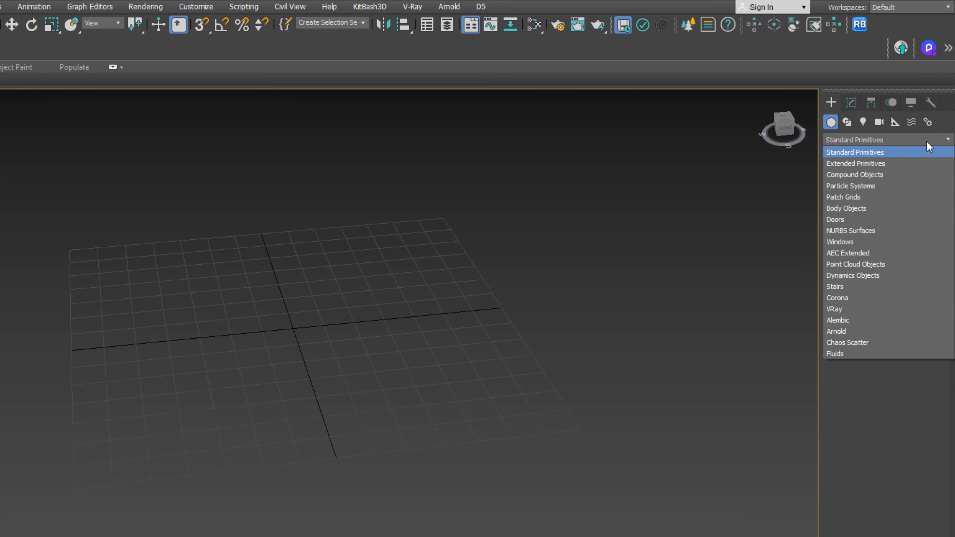
left_click(851, 306)
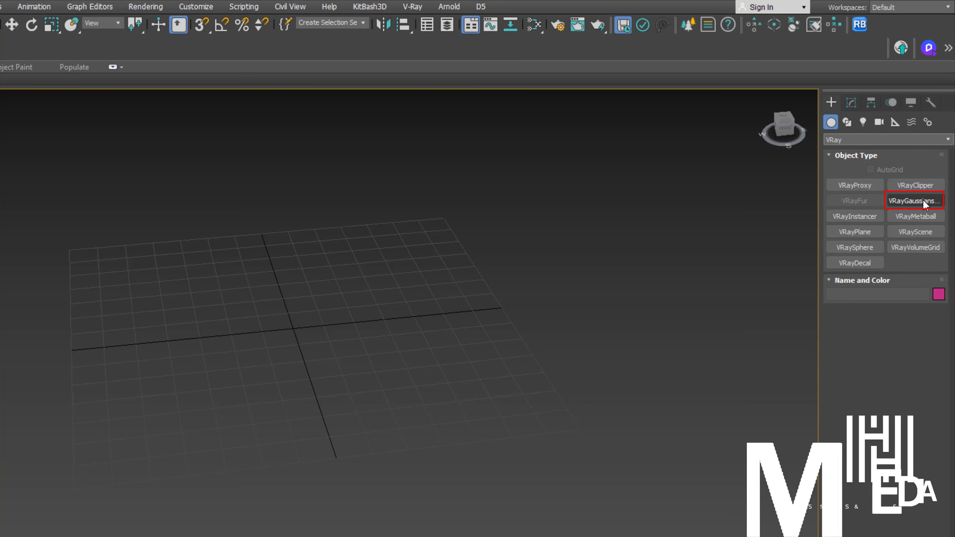
left_click(931, 203)
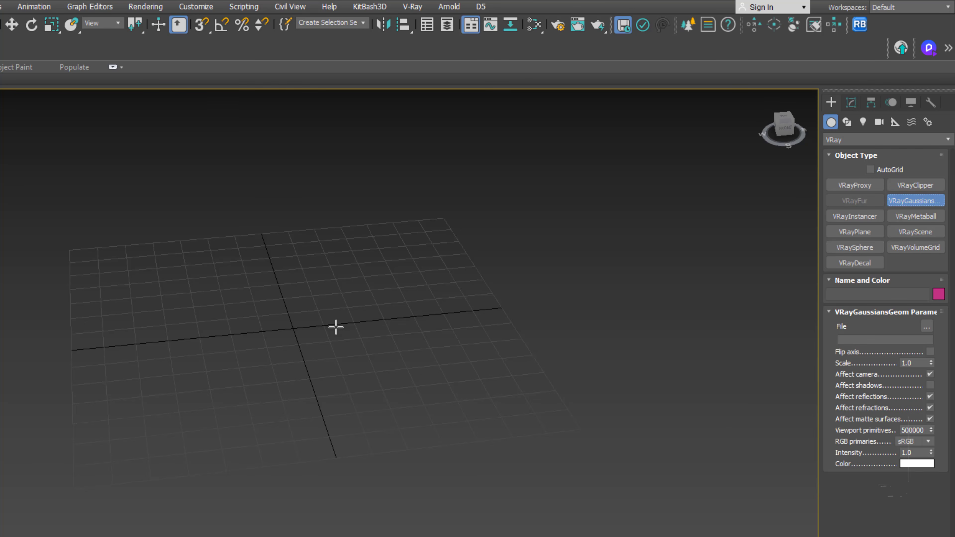
left_click(291, 326)
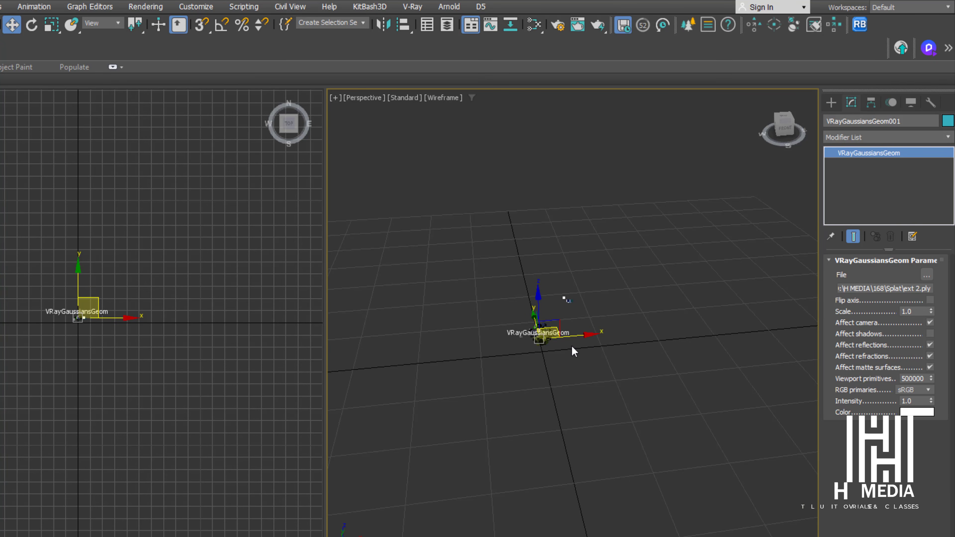
Display the perspective view shaded and set the Gaussian splat's scale to 100
key("F3")
scroll(554, 349, "up", 2)
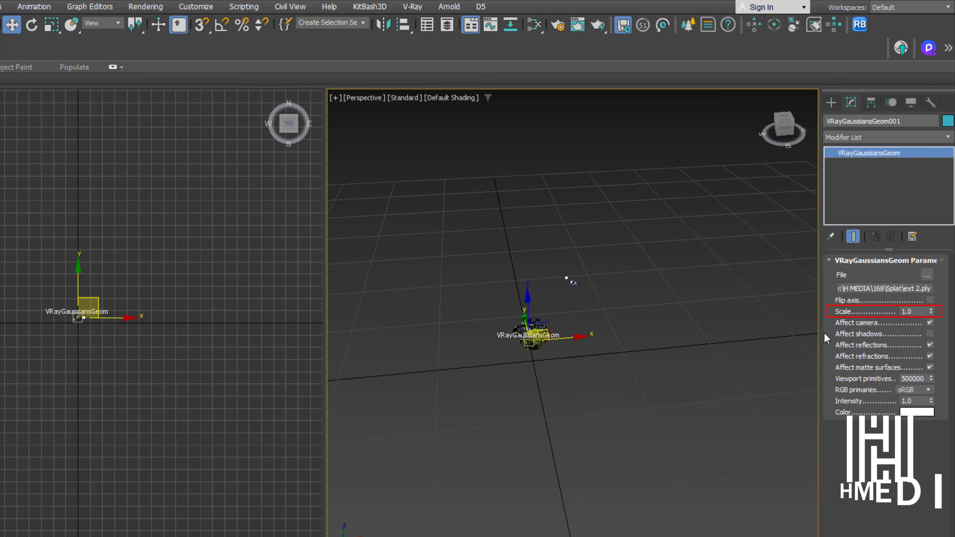
double_click(916, 311)
type("100")
key("Return")
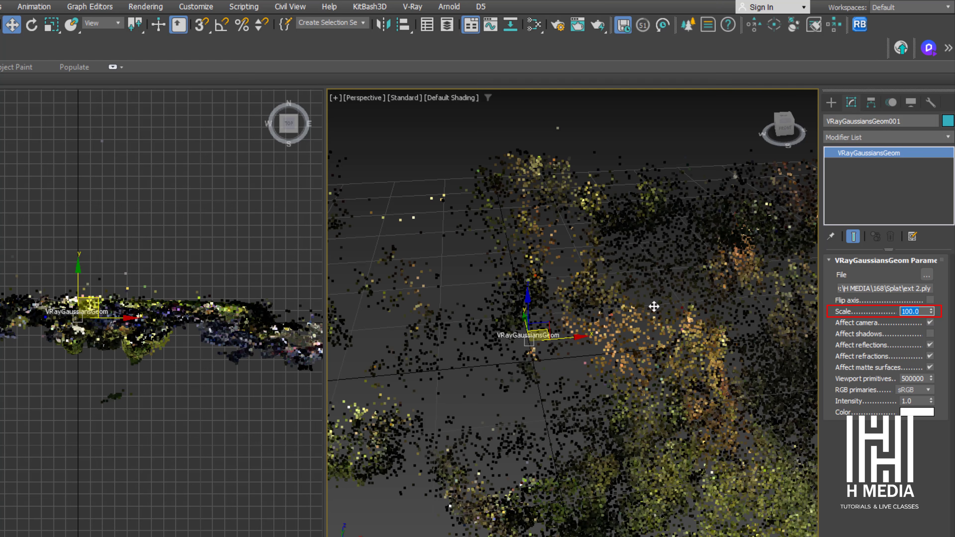
Frame the Gaussian splat and flip its axis so the terrain lies flat
key("z")
middle_click_drag(545, 344, 591, 360, "alt")
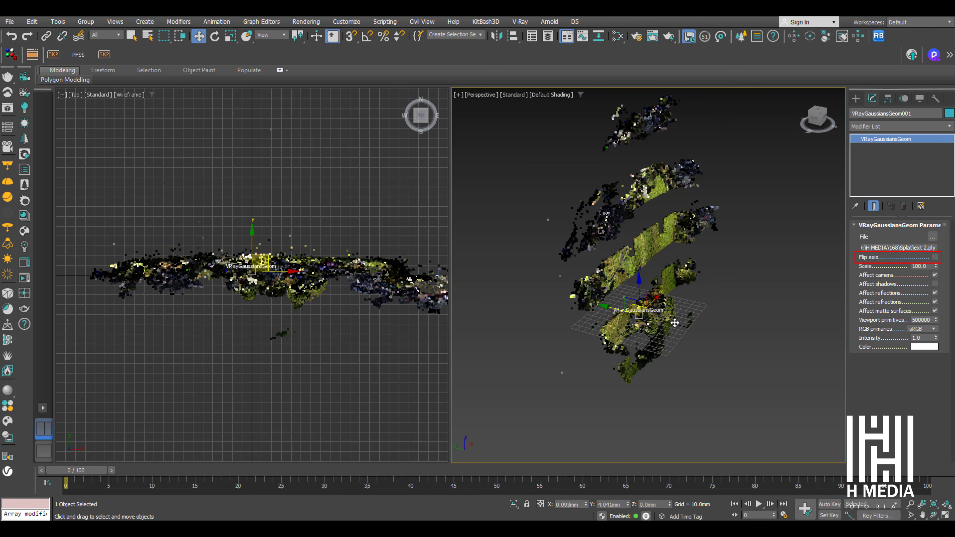
left_click(935, 257)
scroll(736, 335, "up", 5)
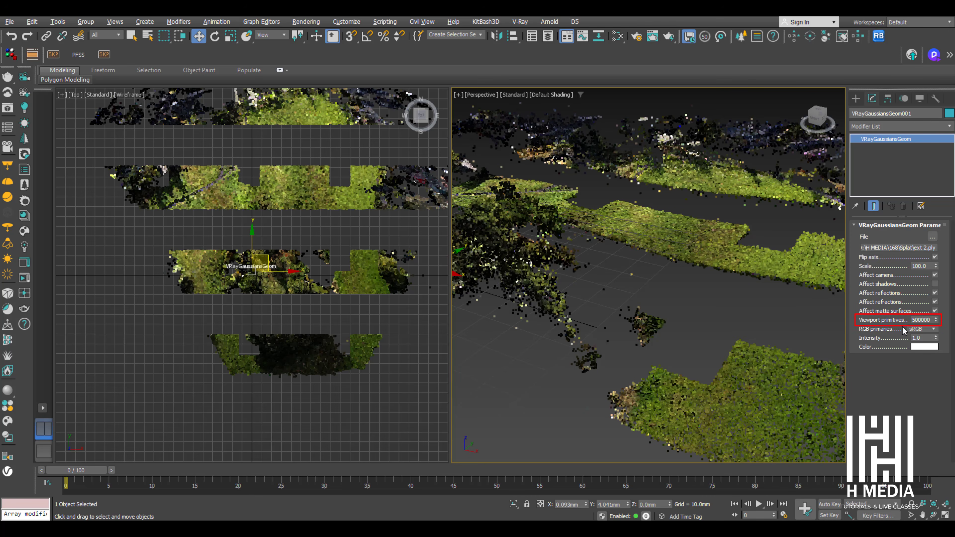
Raise the Gaussian splat's viewport primitives to 1380000 and check the denser point display
type("1380000")
key("Return")
scroll(675, 323, "down", 3)
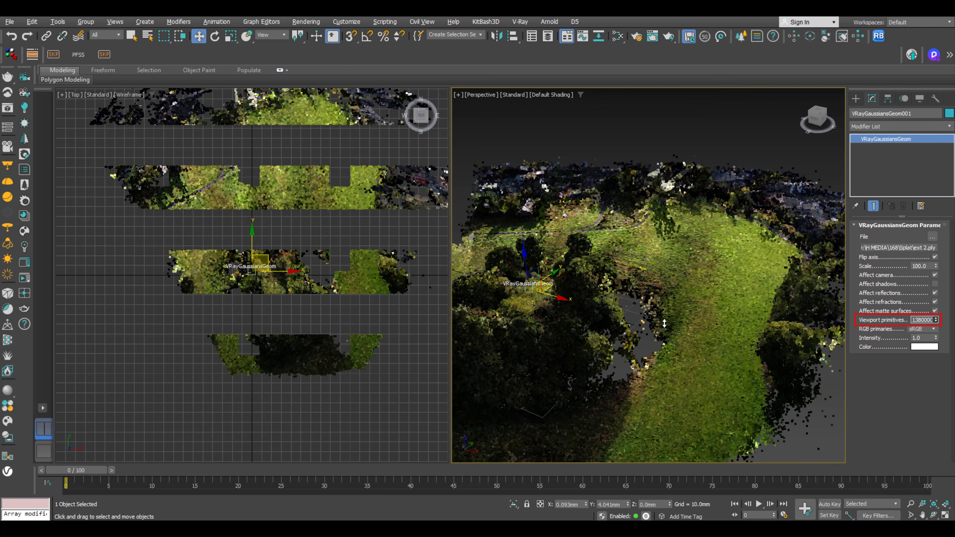
middle_click_drag(610, 316, 621, 323, "alt")
middle_click_drag(706, 274, 756, 242, "alt")
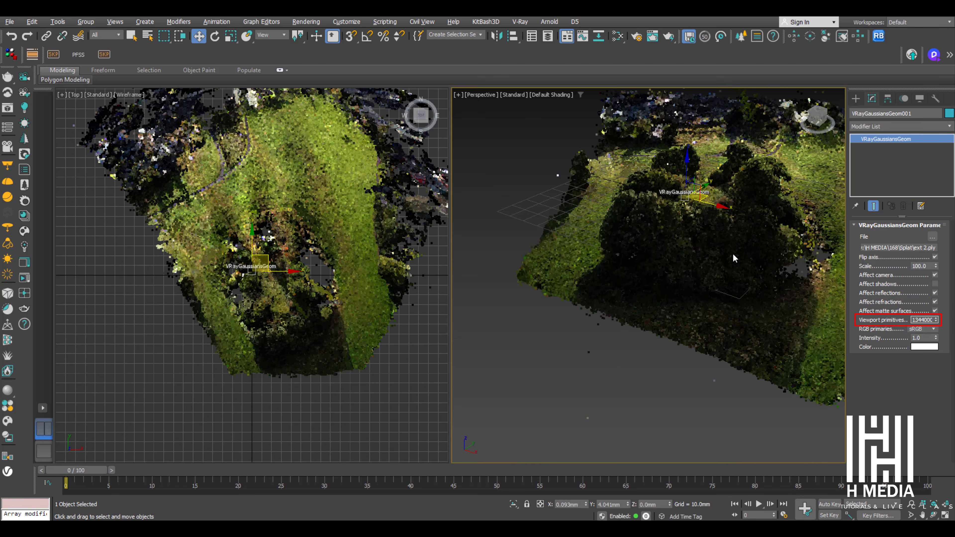
Frame the trees from above and start an interactive render in the V-Ray Frame Buffer
middle_click_drag(698, 280, 627, 310, "alt")
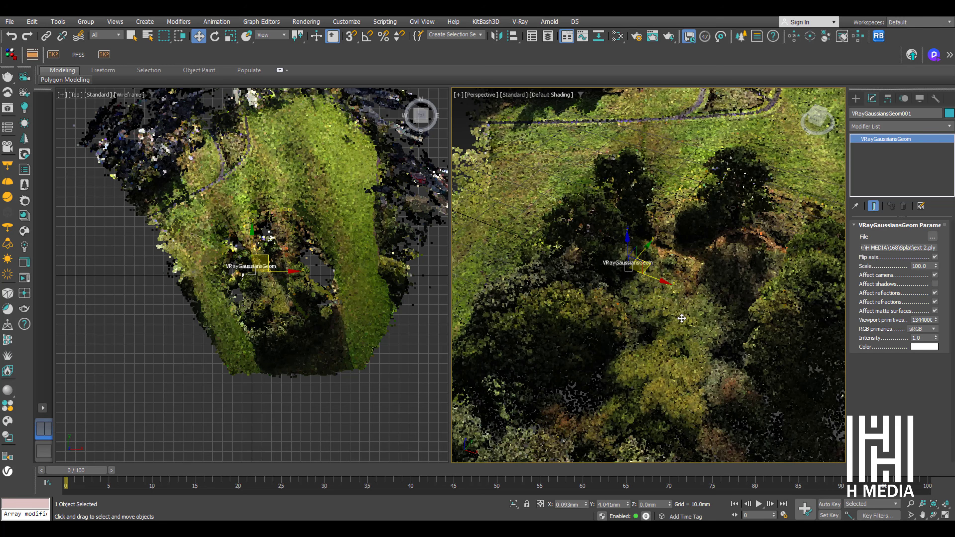
middle_click_drag(678, 292, 669, 272)
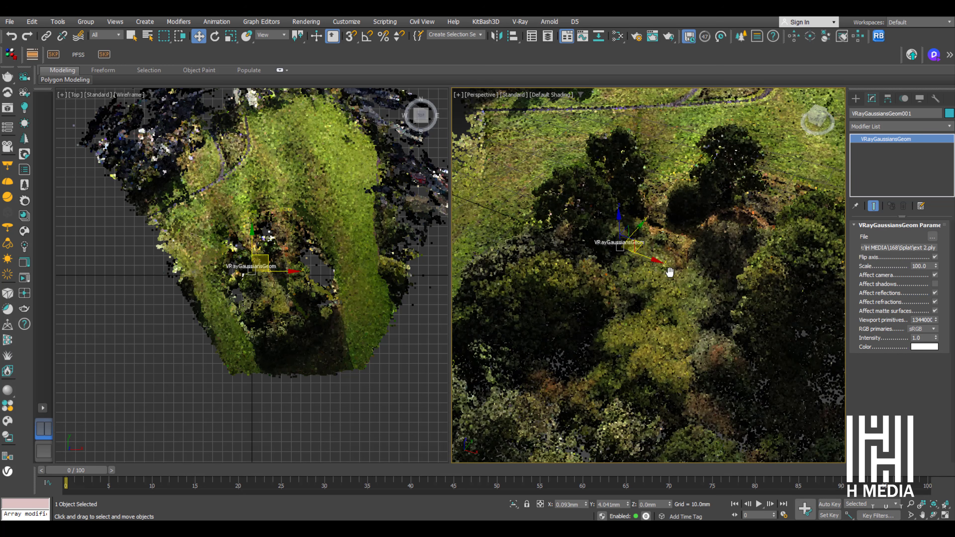
left_click_drag(418, 104, 583, 54)
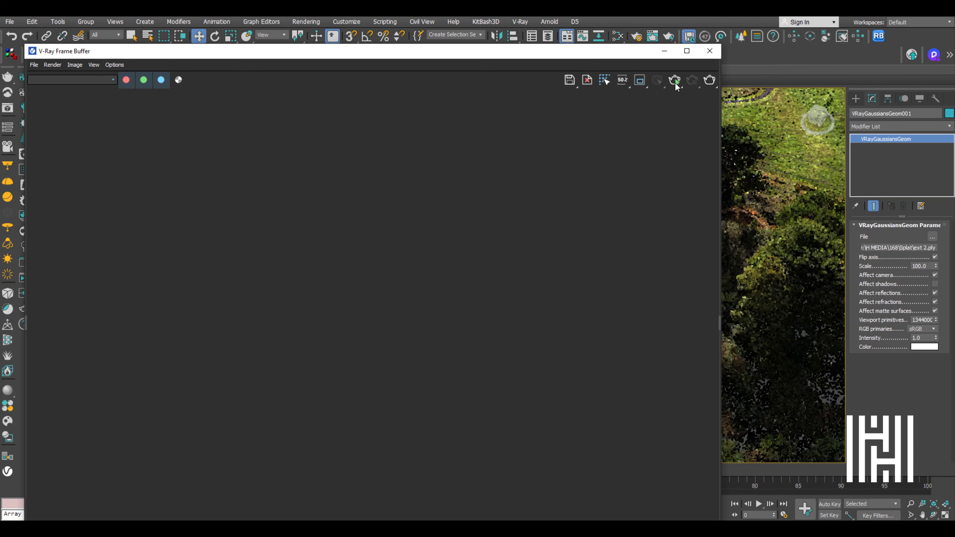
left_click(674, 80)
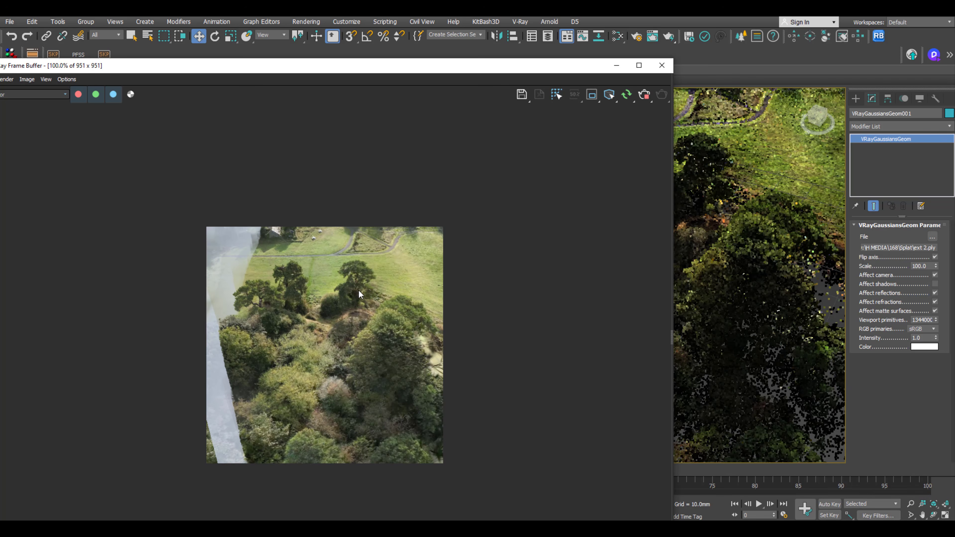
scroll(359, 289, "up", 2)
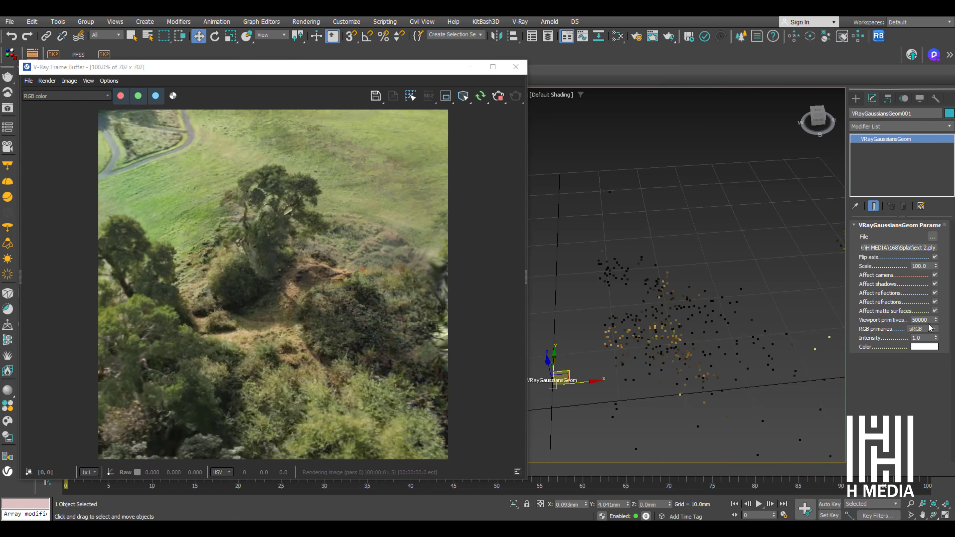
middle_click_drag(716, 333, 718, 253, "alt")
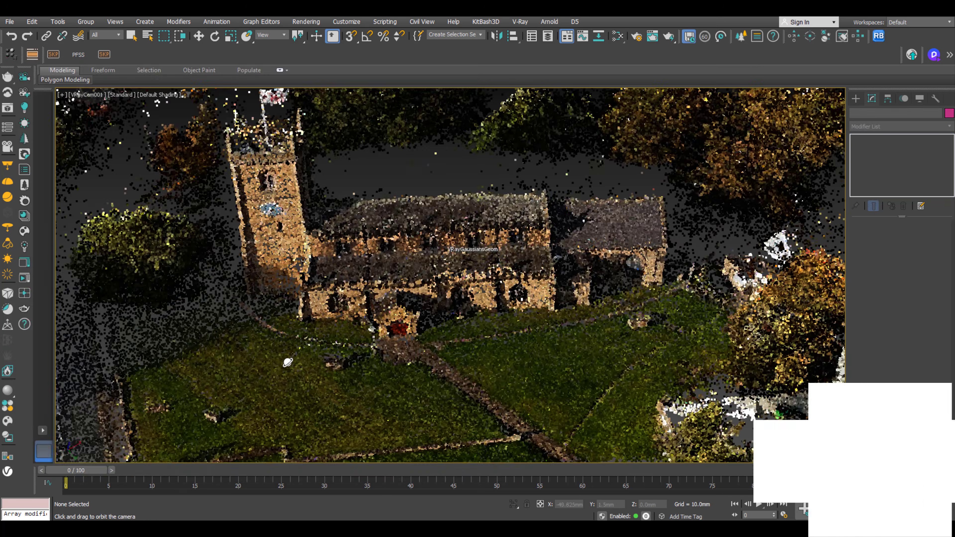
left_click_drag(348, 368, 357, 355)
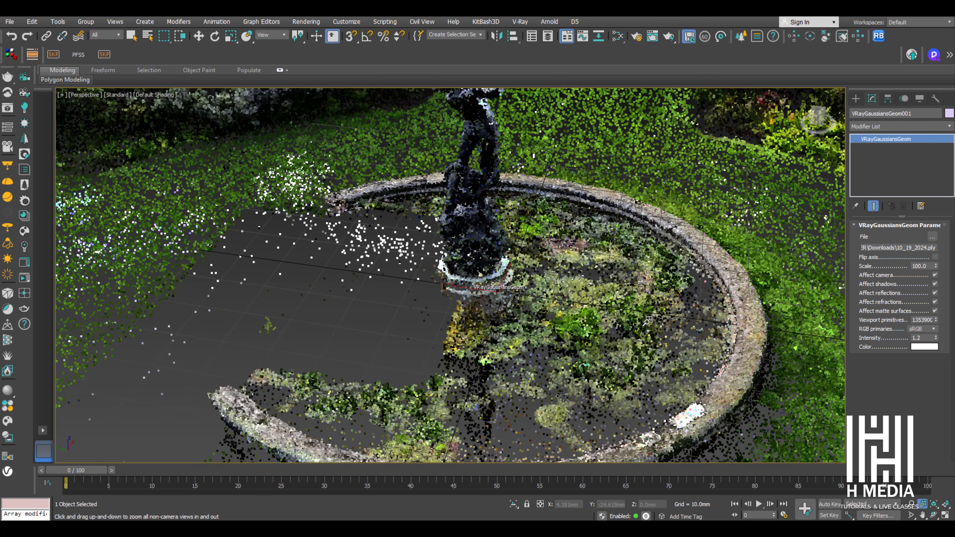
left_click_drag(694, 338, 695, 365)
right_click(696, 365)
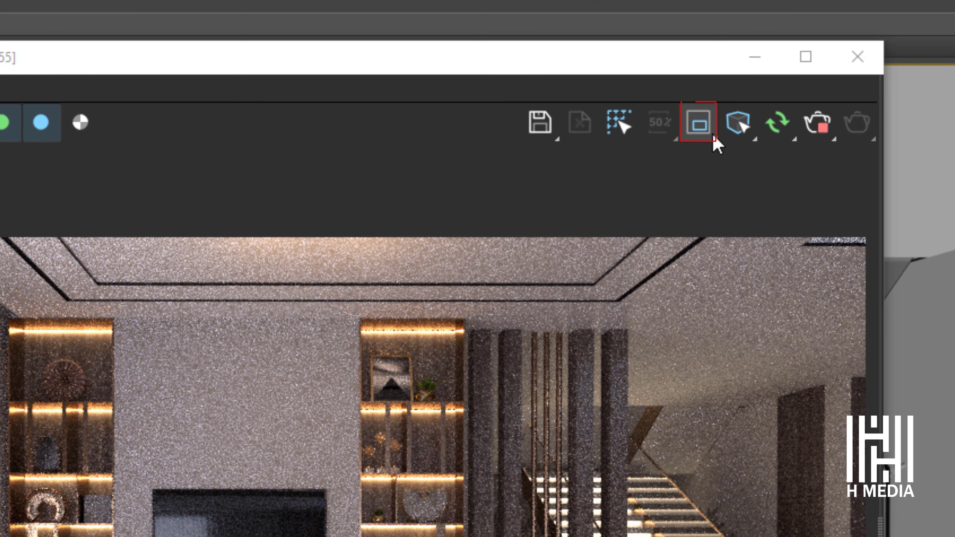
Choose Polygon region render and outline a closed region around the curtain, the adjacent lit shelf and the armchair beside it
left_click(679, 123)
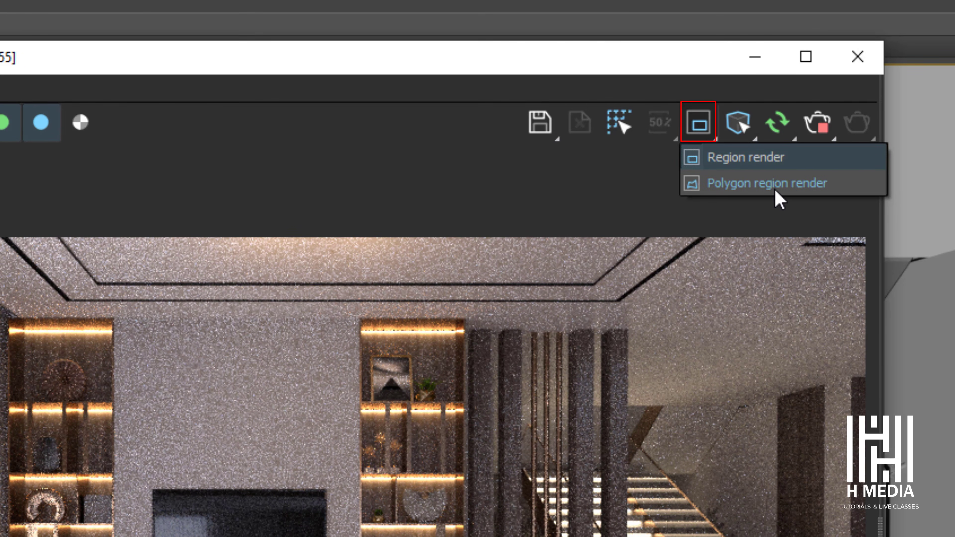
left_click(774, 186)
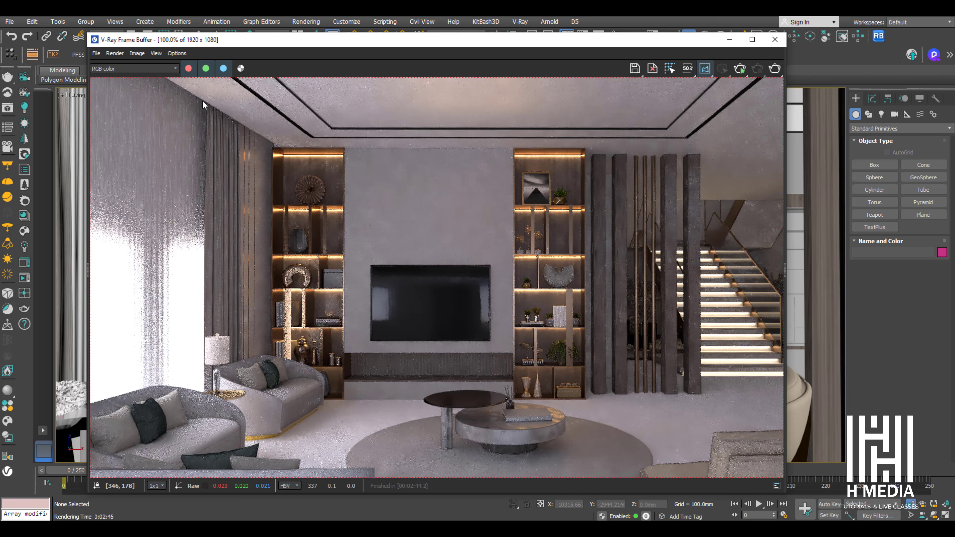
left_click(205, 99)
left_click(274, 146)
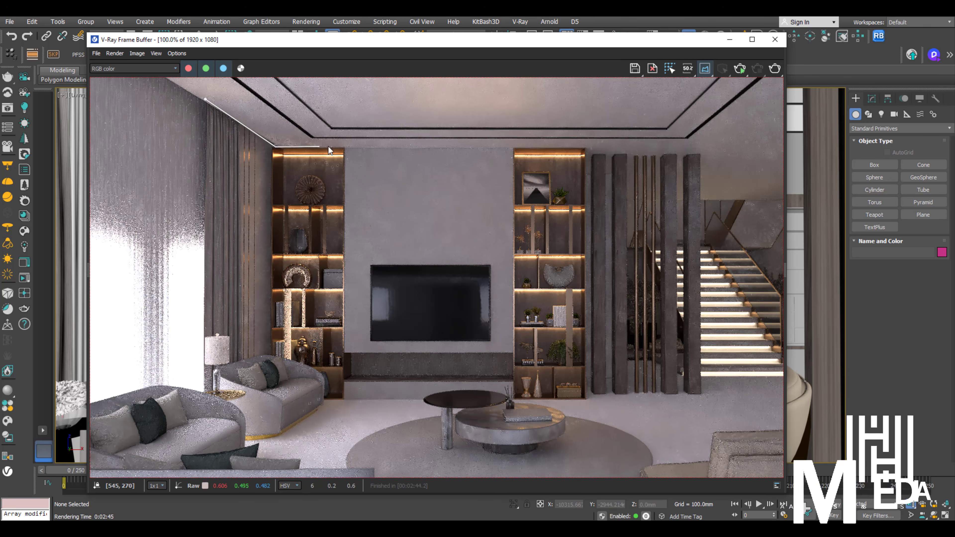
left_click(345, 147)
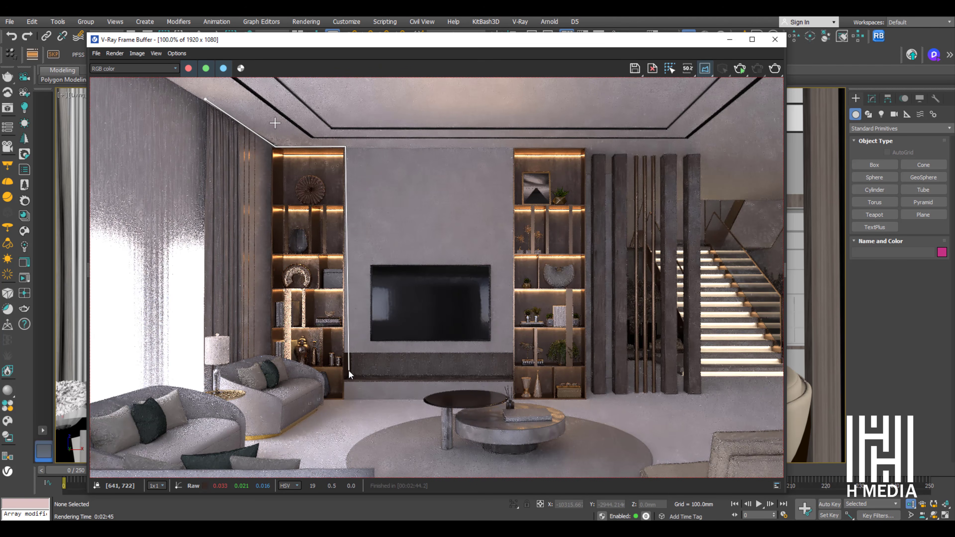
left_click(346, 398)
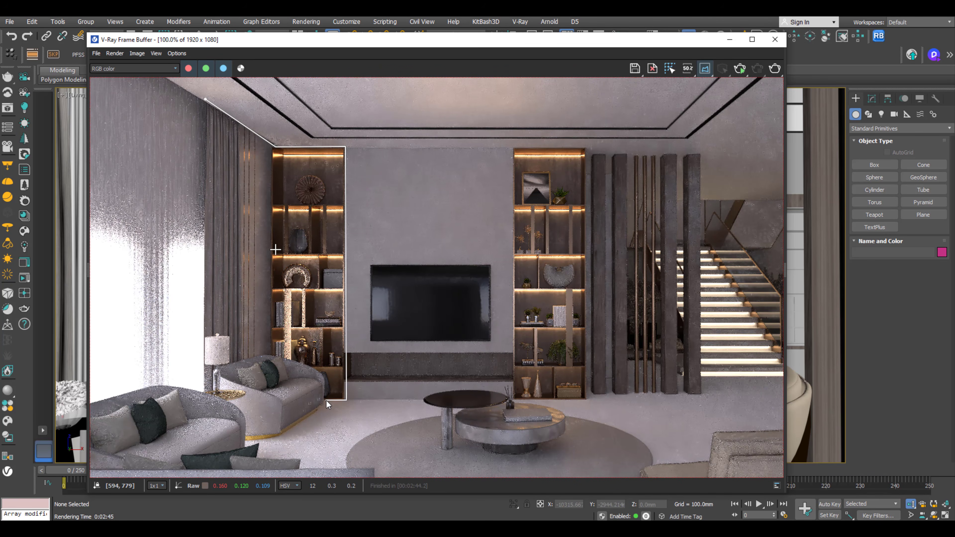
left_click(326, 400)
left_click(279, 431)
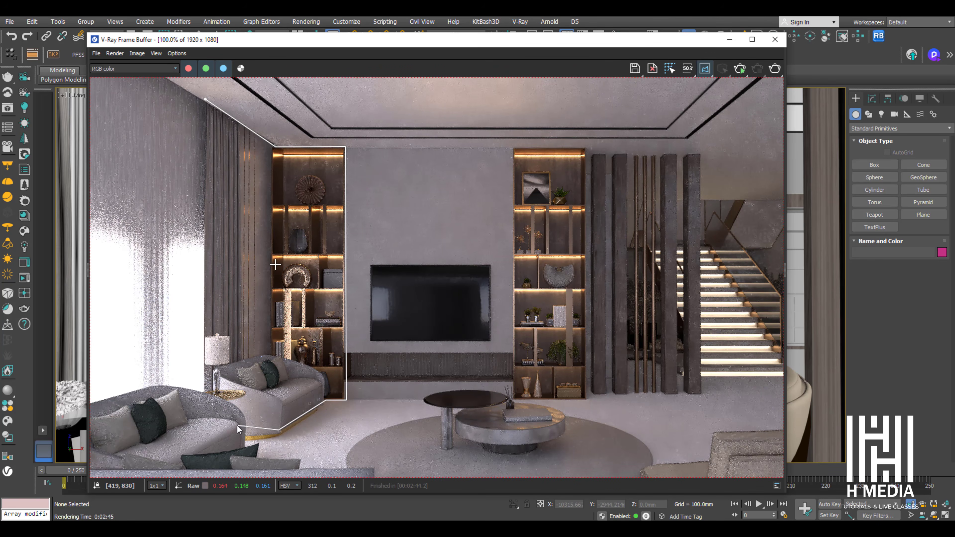
left_click(204, 432)
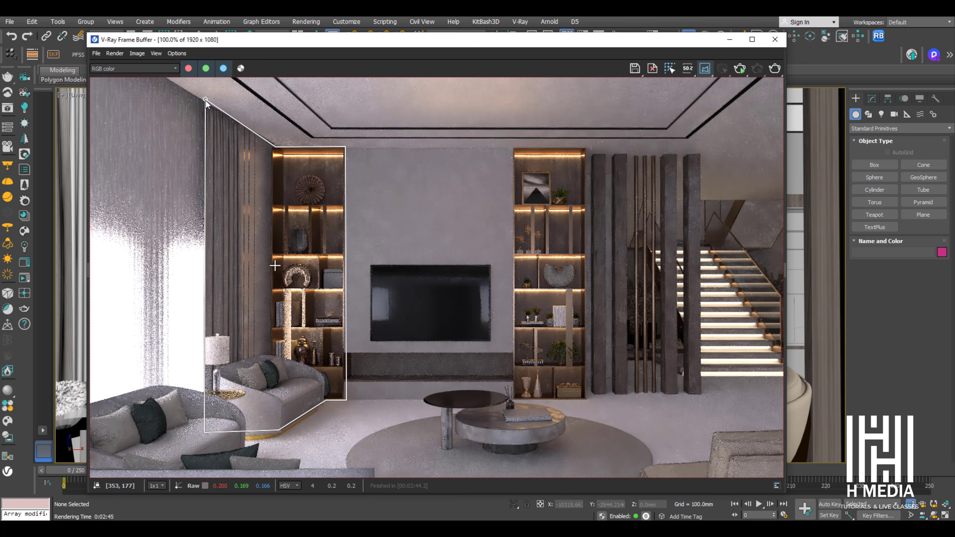
left_click(205, 100)
Outline a second closed region around the lit shelf between the TV wall and the stair slats, and start the render
left_click(512, 142)
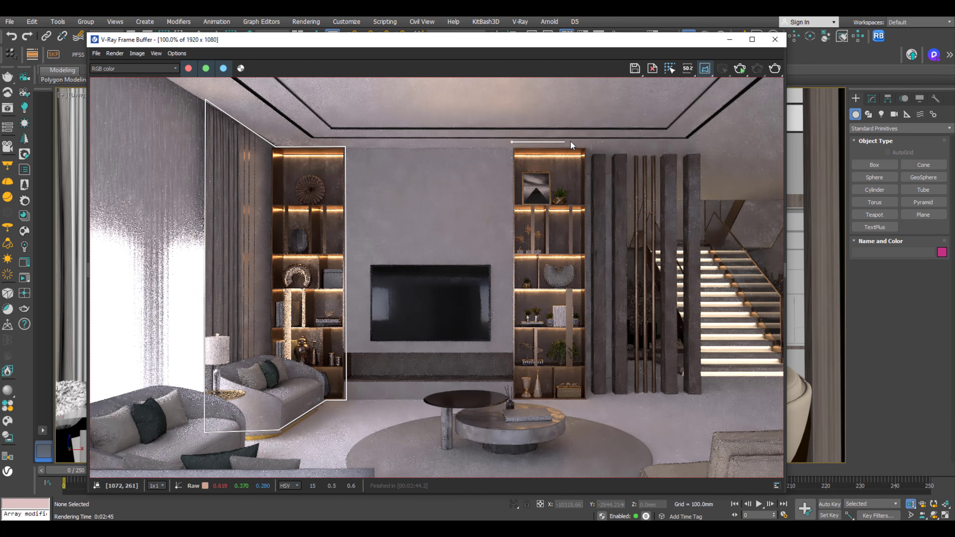
left_click(587, 142)
left_click(587, 401)
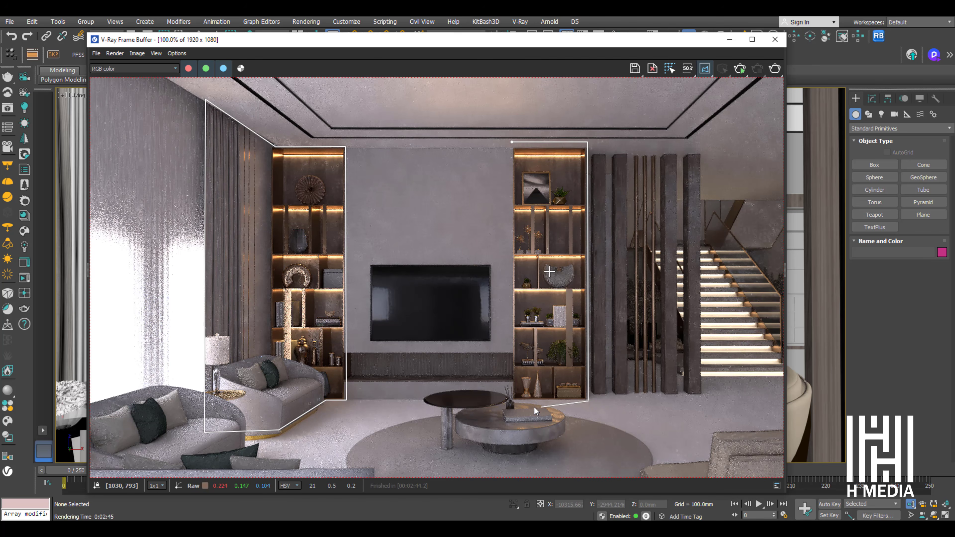
left_click(512, 401)
left_click(511, 143)
left_click(774, 68)
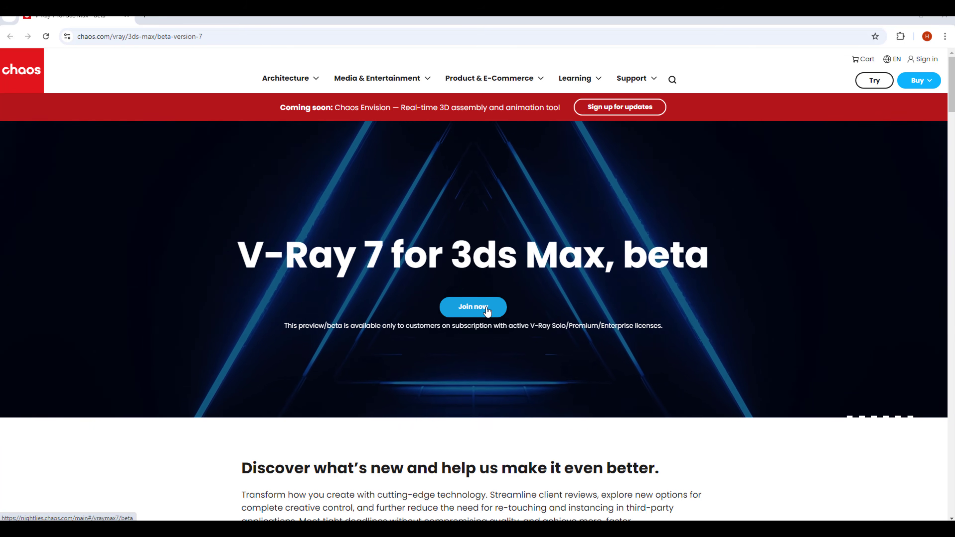
In the web browser, join the V-Ray 7 for 3ds Max beta through the sign-in page and expand its beta builds folder
left_click(487, 308)
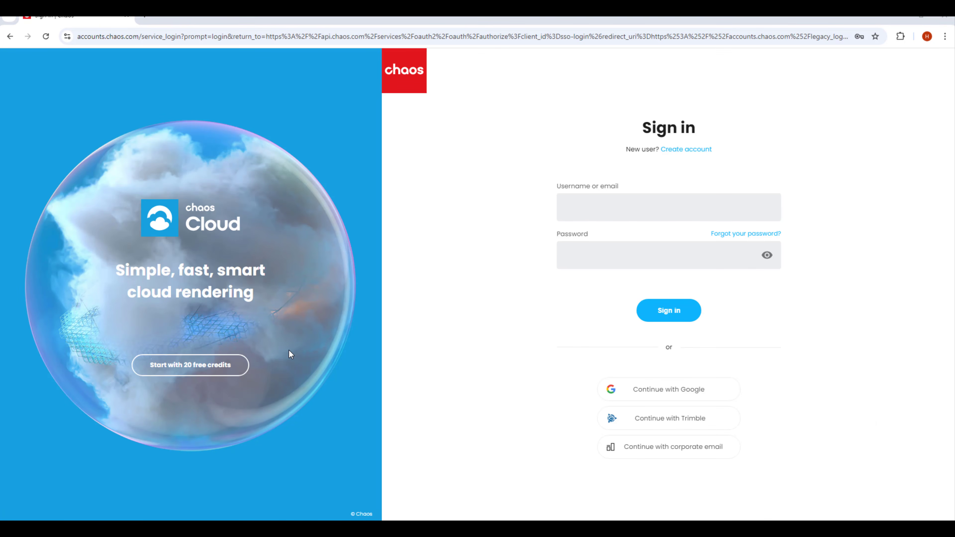
left_click(701, 150)
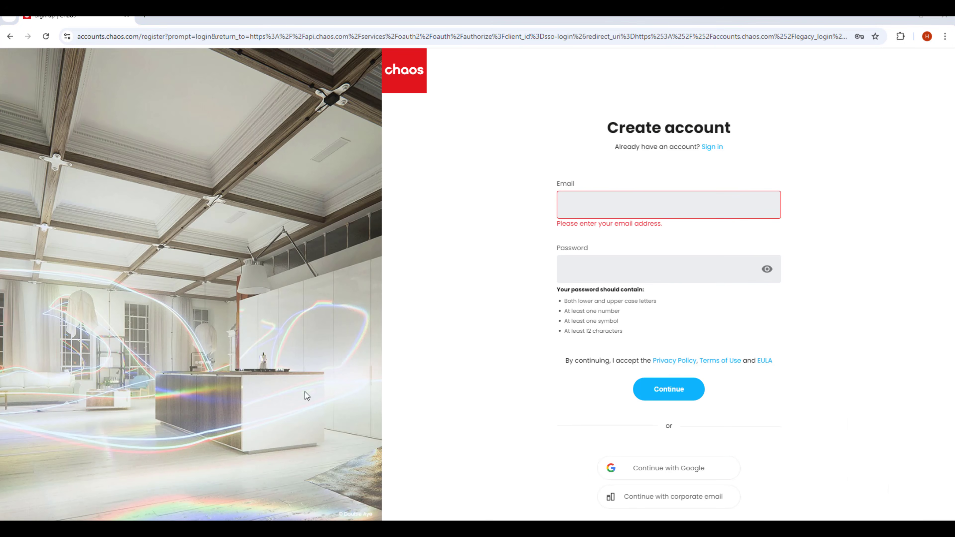
left_click(713, 148)
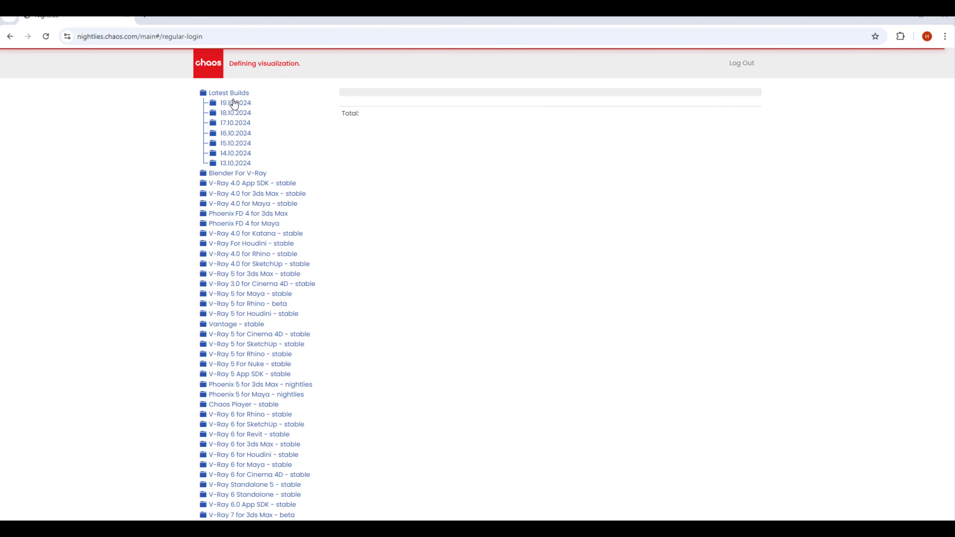
left_click_drag(332, 146, 356, 340)
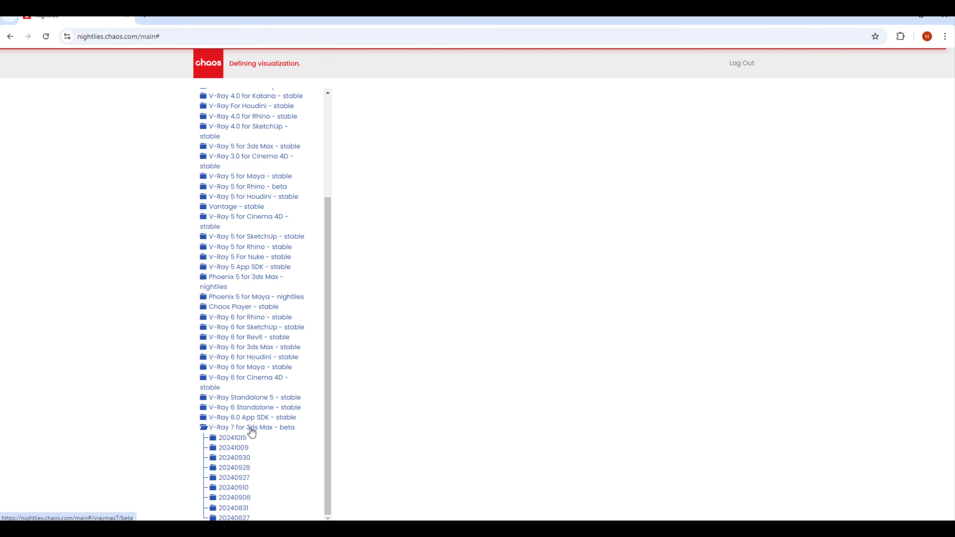
List the V-Ray 7 for 3ds Max beta builds and open the 20241015 build folder
left_click(273, 433)
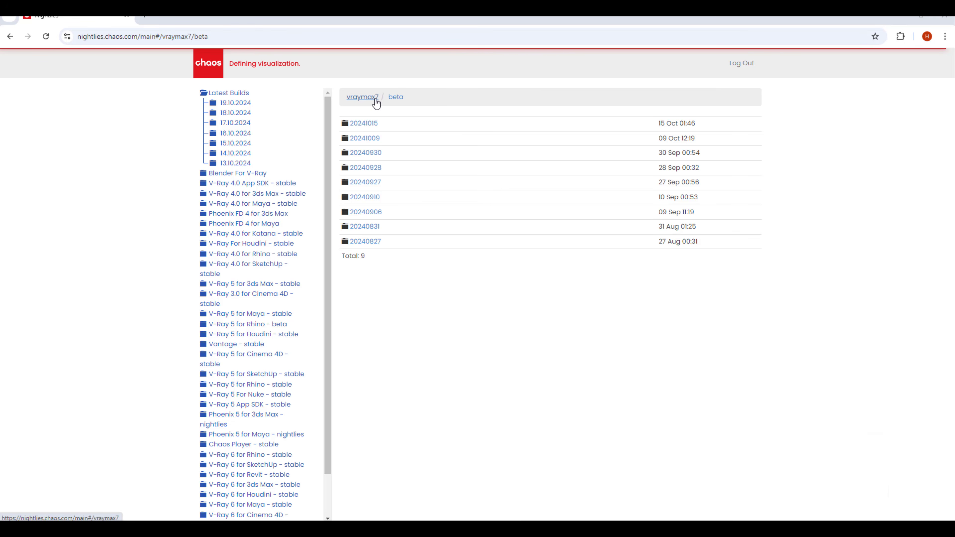
left_click(370, 125)
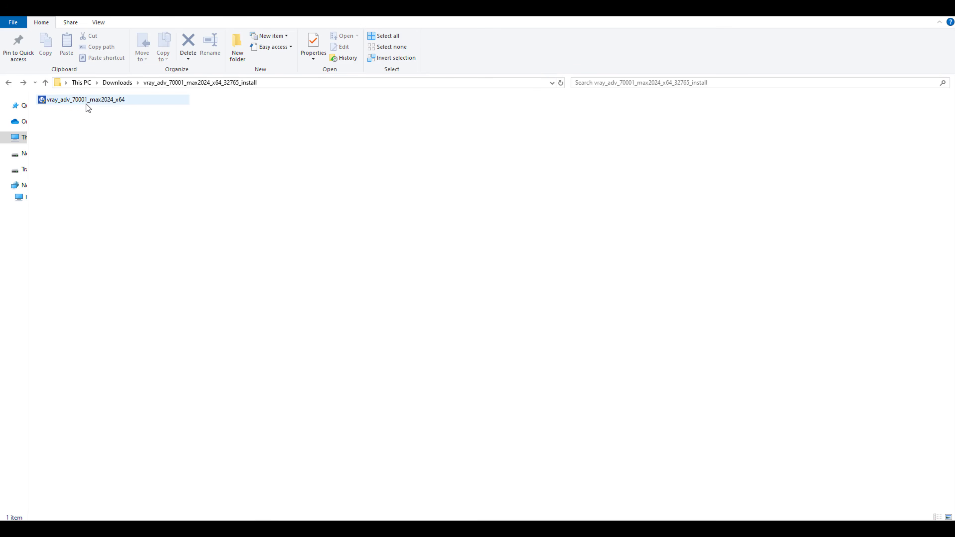
Run the vray_adv_70001_max2024_x64 installer as administrator, accept the license agreement and privacy policy, and install without sharing analytics data
right_click(71, 99)
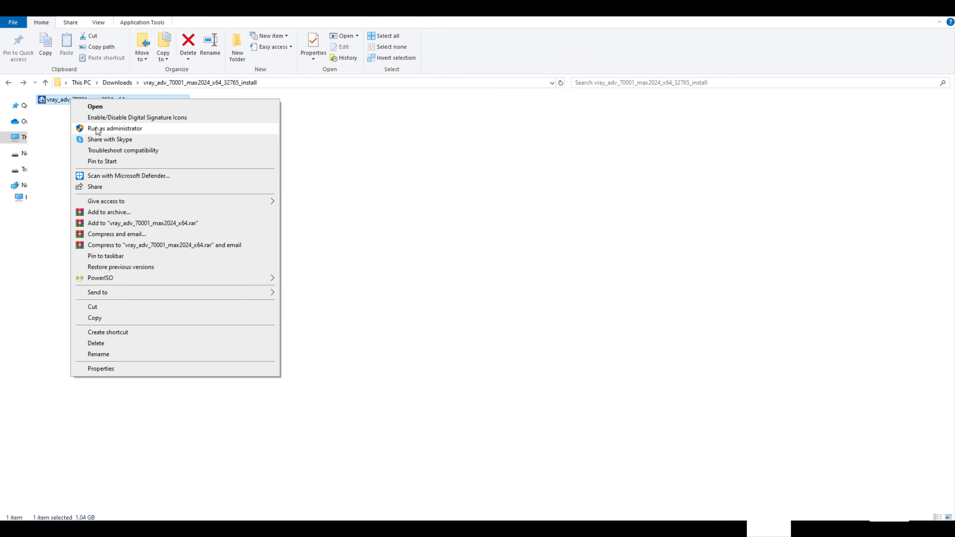
left_click(153, 129)
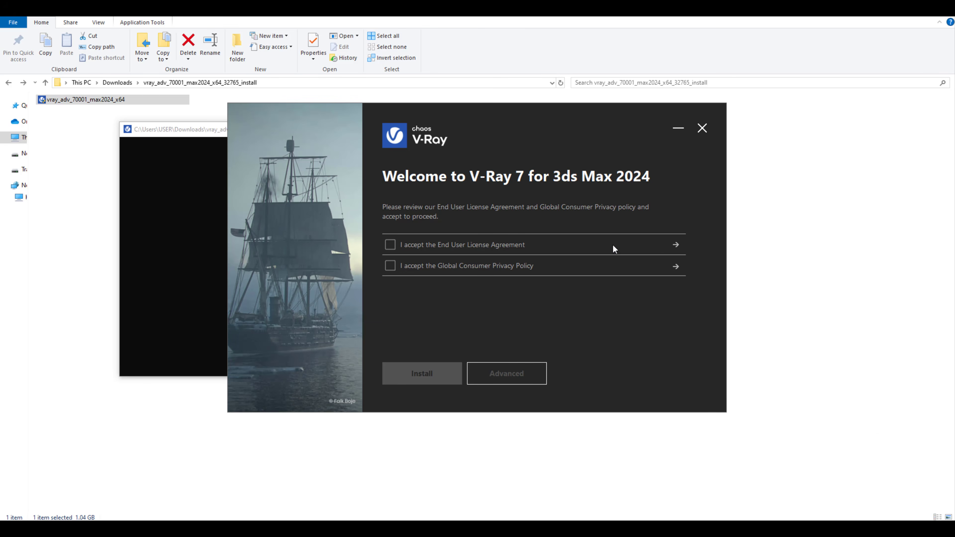
left_click(676, 245)
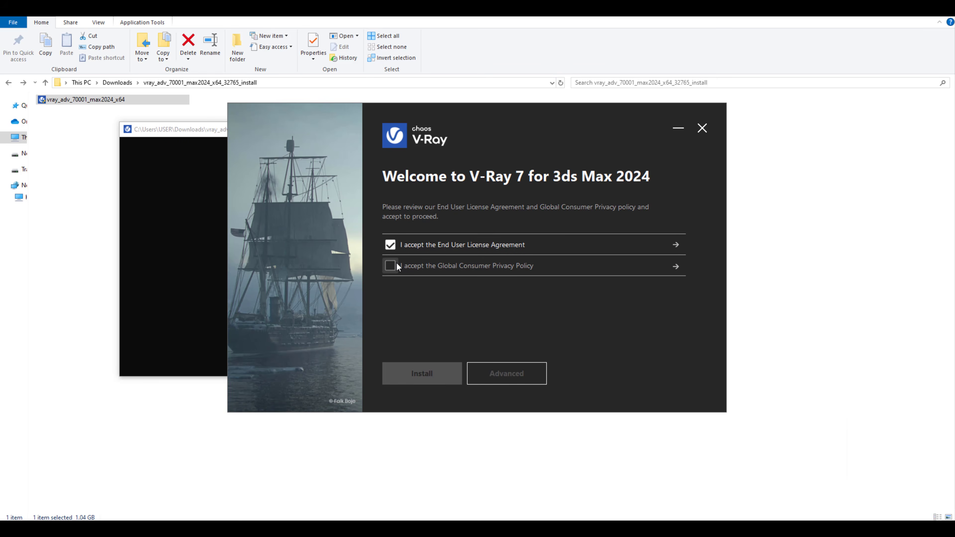
left_click(418, 274)
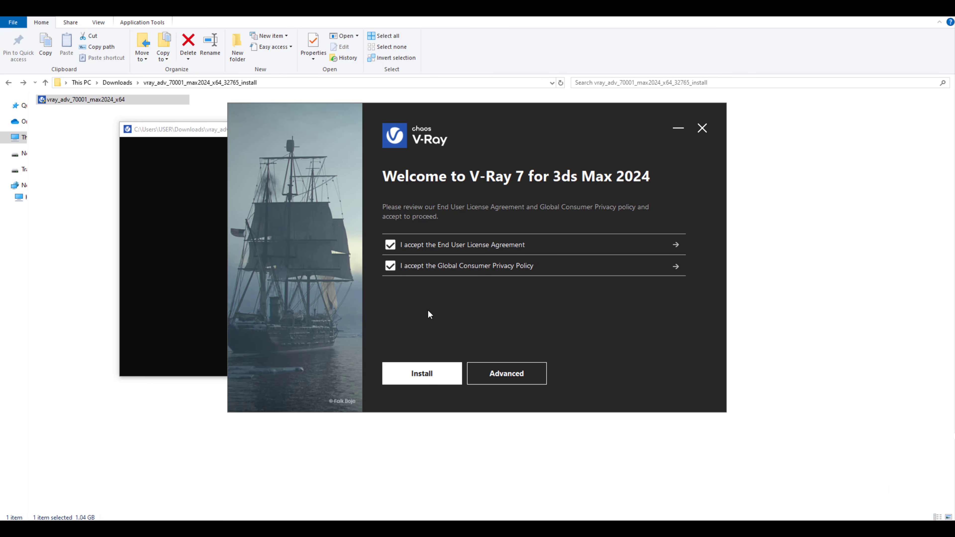
left_click(448, 374)
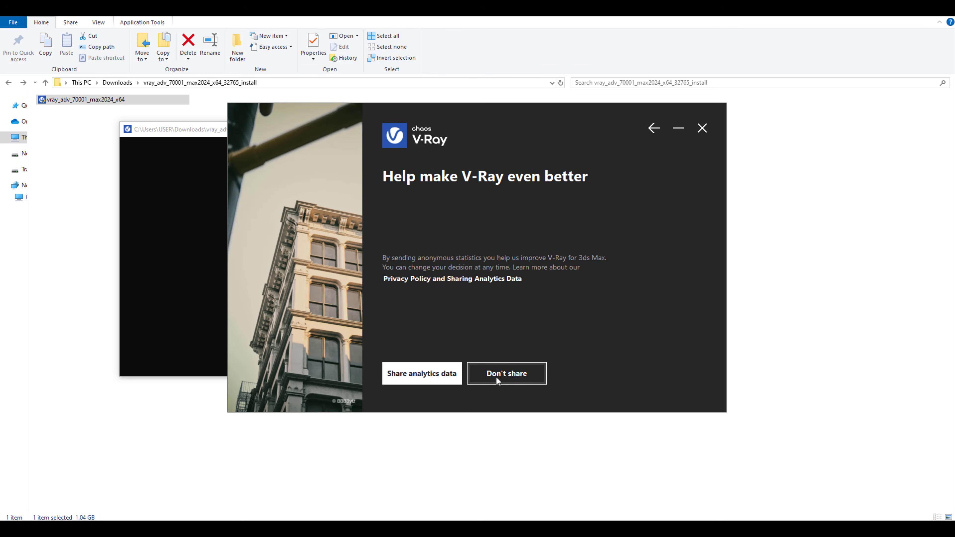
left_click(520, 381)
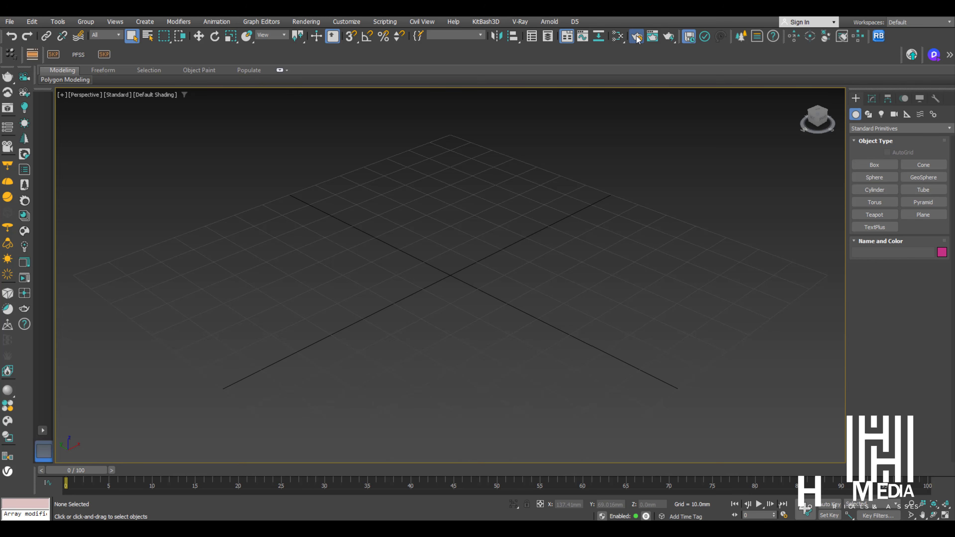
In 3ds Max, set the renderer to V-Ray 7 Beta in Render Setup and show its V-Ray settings
left_click(636, 38)
left_click(408, 175)
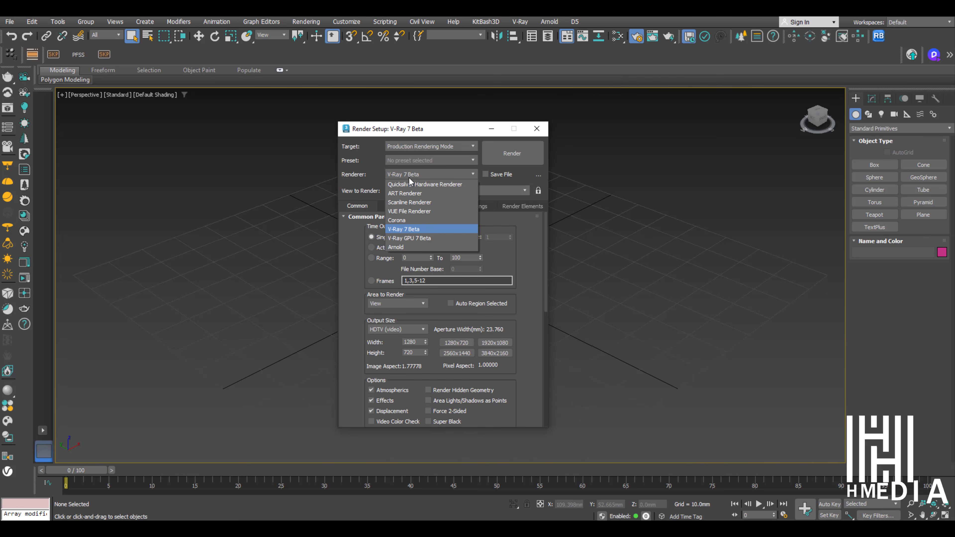
left_click(421, 229)
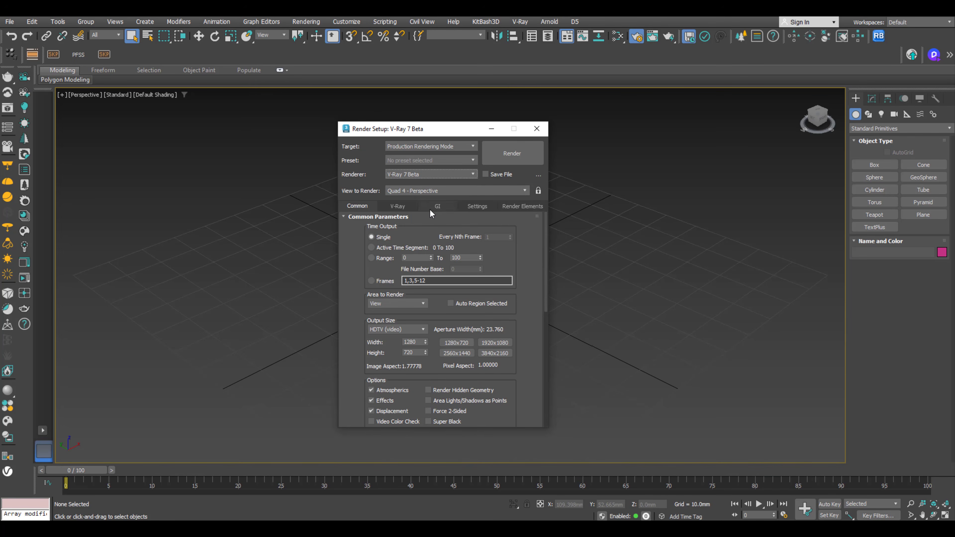
left_click(396, 207)
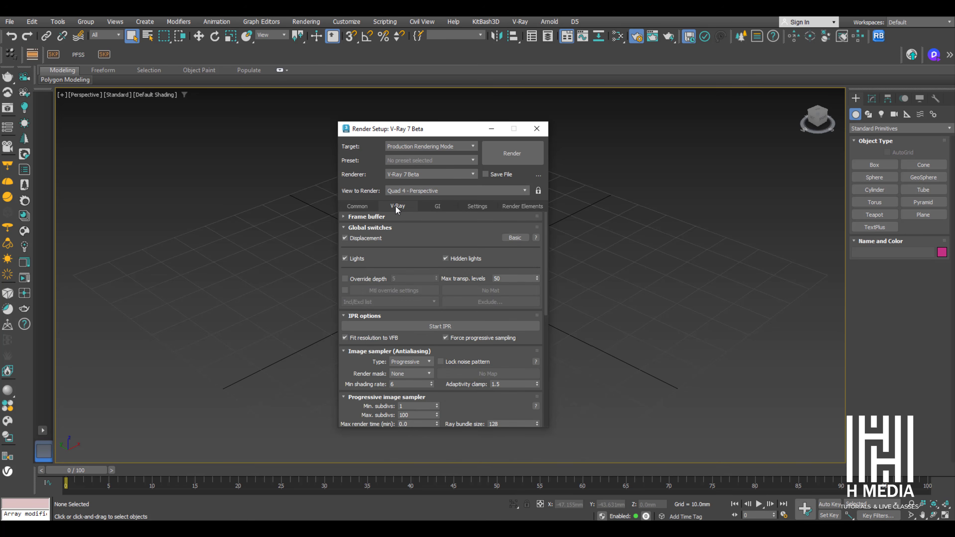